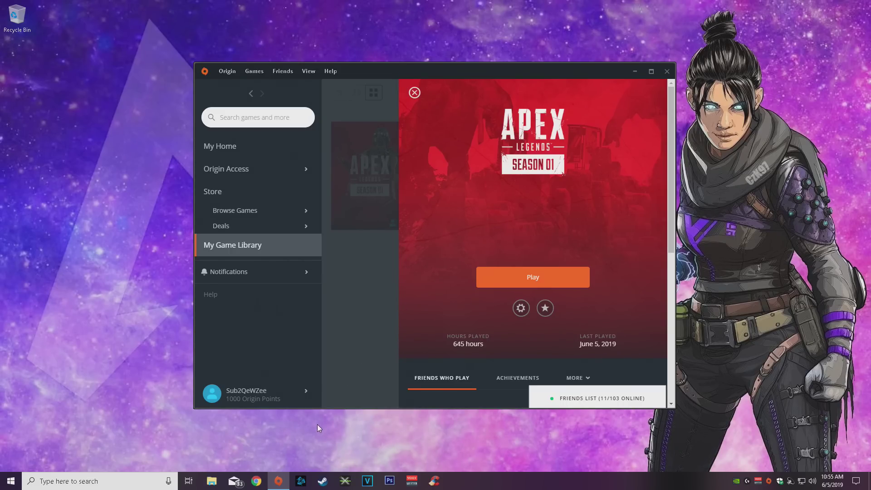
- Open Apex Legends' Game Properties in Origin and show the Advanced Launch Options
click(250, 399)
click(249, 399)
click(246, 394)
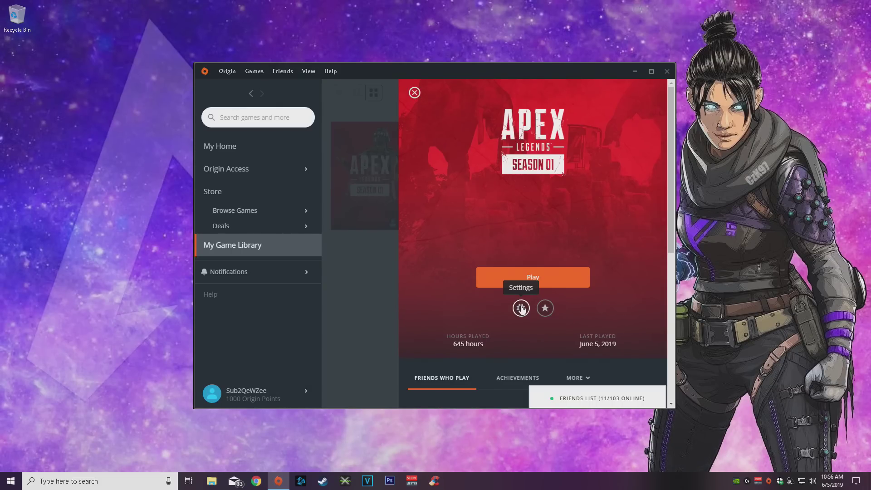
click(521, 309)
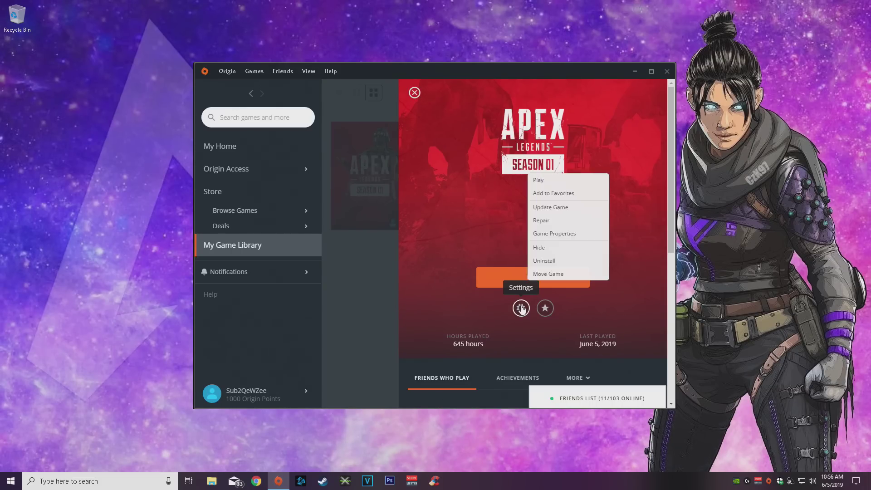
click(552, 234)
click(353, 146)
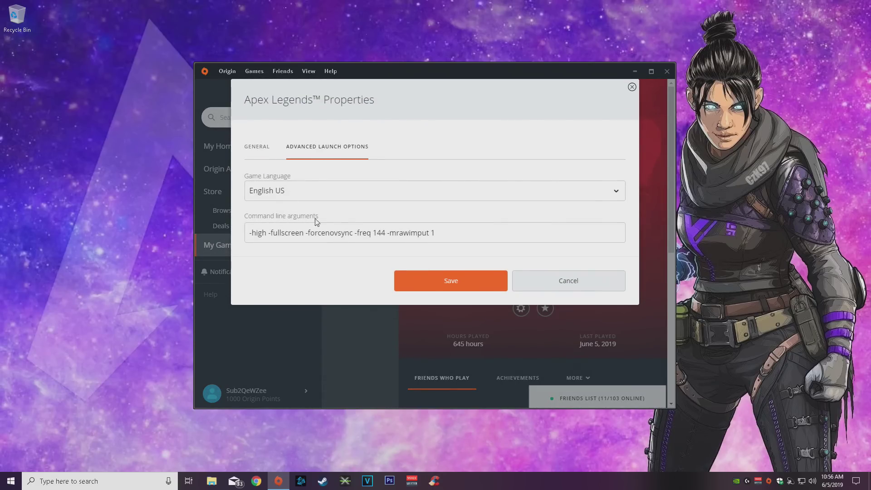
- Review the command-line arguments -high -fullscreen -forcenovsync -freq 144 -mrawimput 1
drag(443, 231, 198, 217)
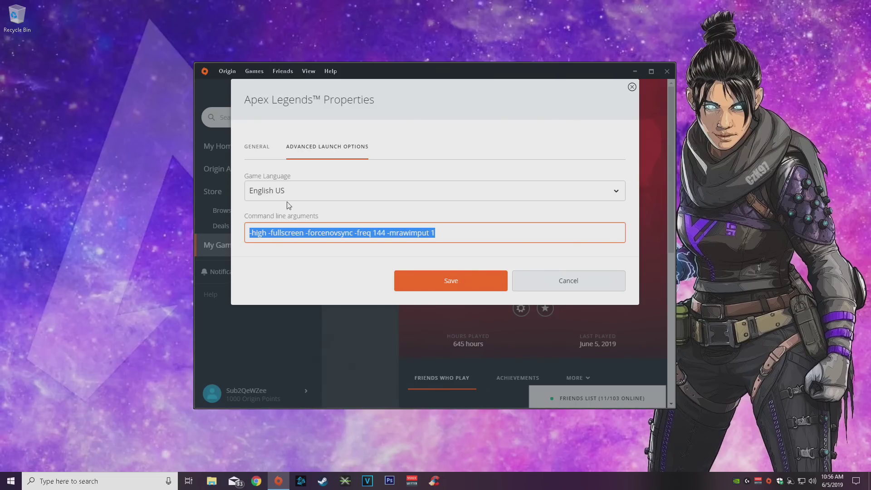
drag(250, 233, 435, 234)
click(329, 233)
click(362, 233)
click(383, 233)
click(389, 234)
click(435, 234)
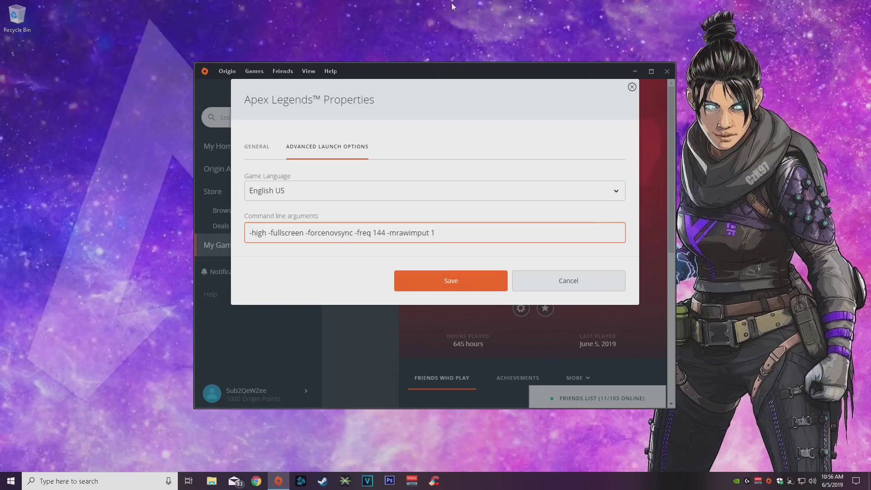
drag(440, 233, 389, 233)
- Go over -high, -fullscreen, -forcenovsync and -freq 144 individually, then save the launch arguments
double_click(265, 233)
click(264, 233)
double_click(264, 233)
click(264, 232)
double_click(269, 232)
click(269, 232)
double_click(297, 233)
click(297, 232)
drag(305, 233, 346, 233)
click(346, 233)
drag(357, 232, 378, 233)
click(378, 232)
click(378, 233)
click(446, 282)
- Search 'saved games' and open Respawn\Apex\local\videoconfig in Notepad
click(64, 480)
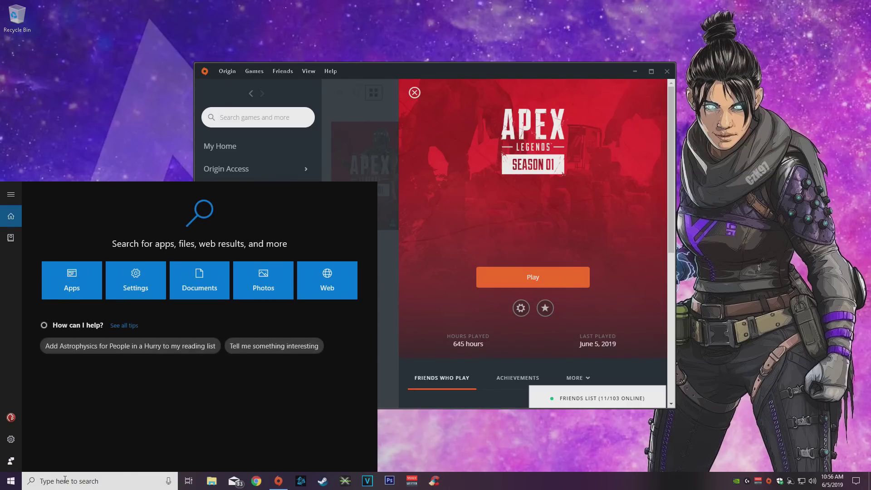
text(saved games)
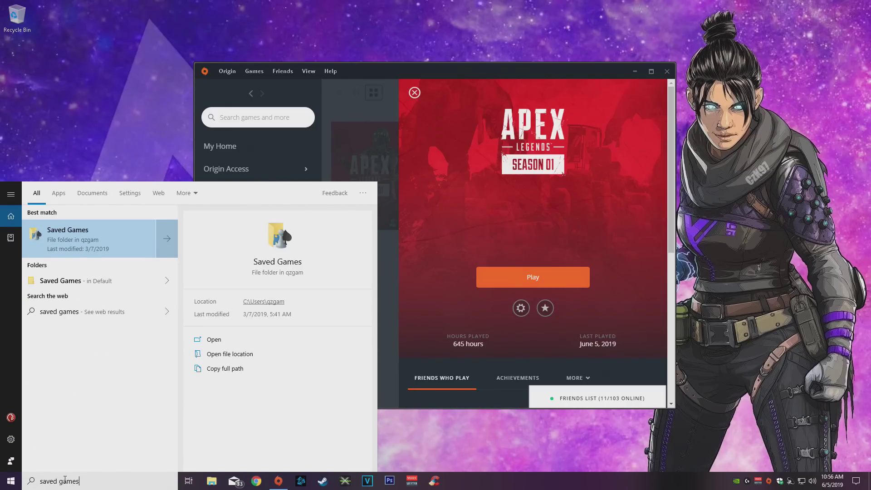
click(104, 251)
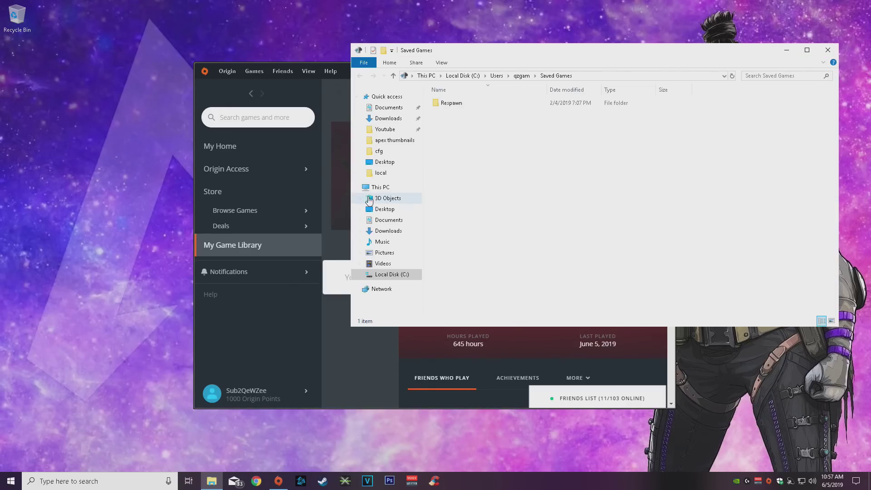
double_click(450, 103)
double_click(450, 103)
double_click(458, 112)
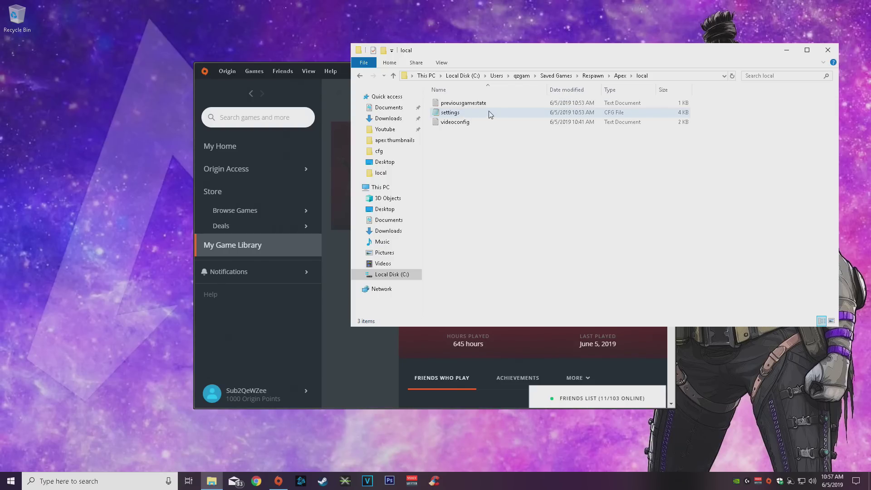
double_click(464, 123)
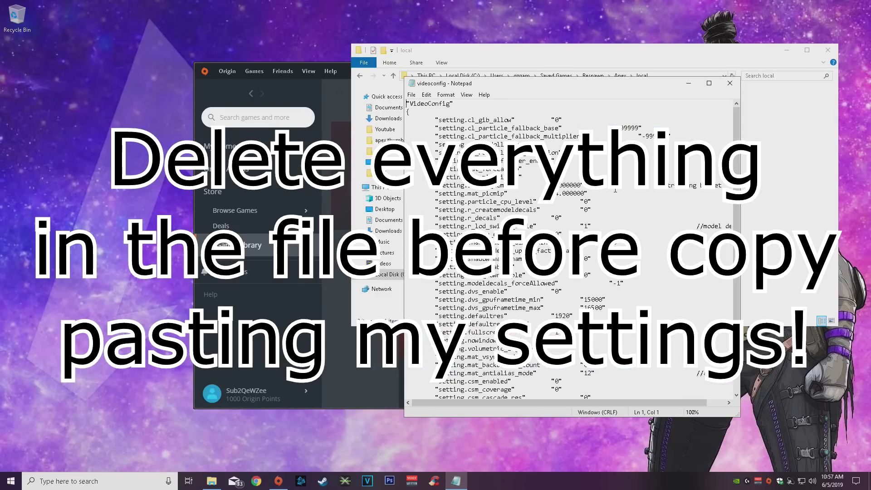
- Inspect the opening config lines, stream_memory 1000000 and the r_lod_switch_scale value
drag(478, 120, 607, 130)
click(507, 117)
scroll(506, 117, down, 3)
scroll(506, 117, up, 3)
drag(436, 185, 726, 183)
drag(582, 185, 554, 185)
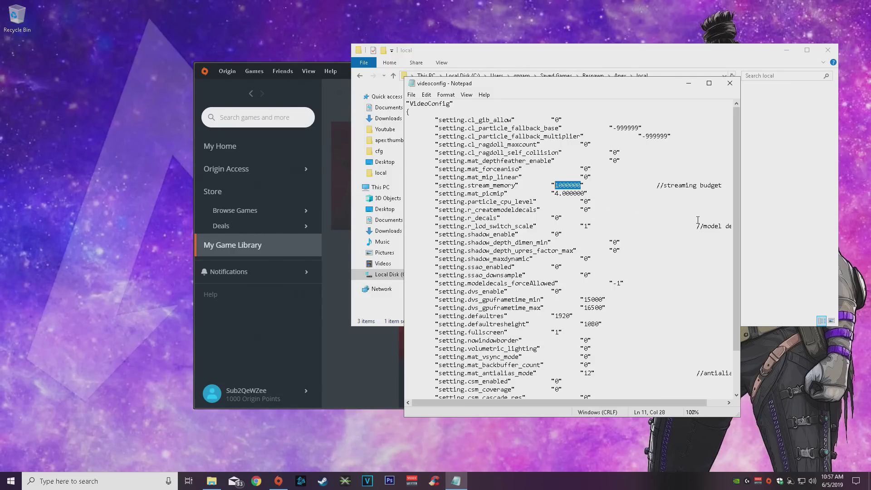
mouse_move(713, 226)
mouse_down()
mouse_move(742, 225)
mouse_move(715, 226)
mouse_up()
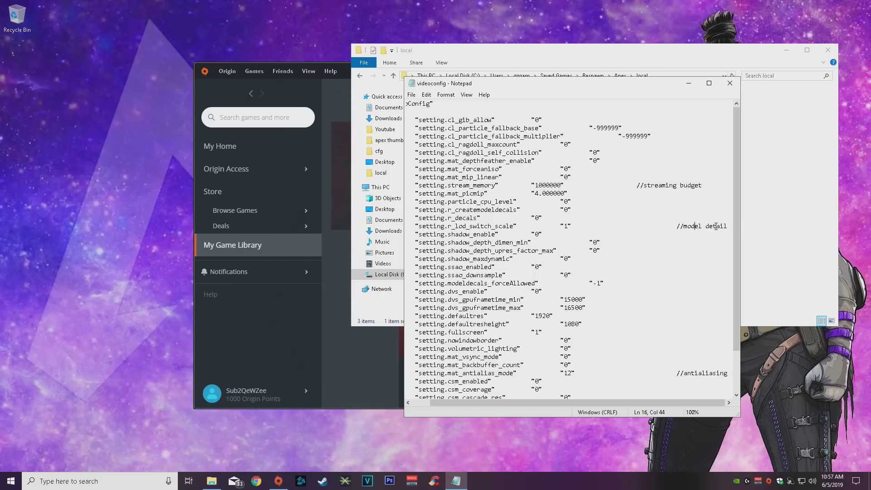
click(568, 226)
- Scroll down to check the antialias mode value of 12
scroll(732, 235, down, 1)
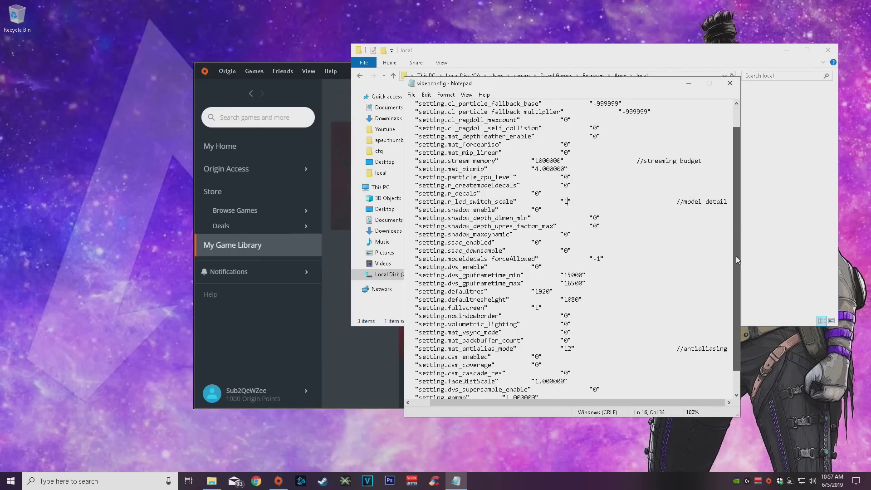
scroll(733, 292, down, 1)
drag(698, 325, 717, 328)
click(710, 324)
click(572, 324)
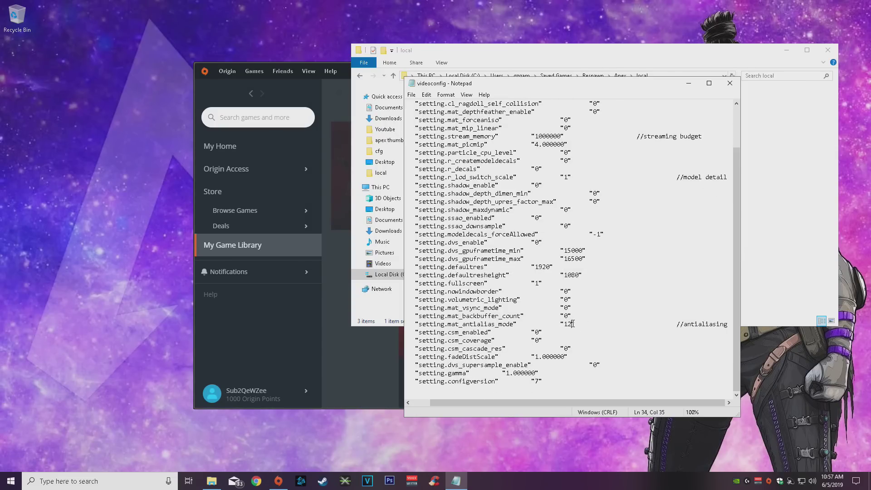
- Choose File > Save in Notepad, then dismiss the Save As window
click(412, 94)
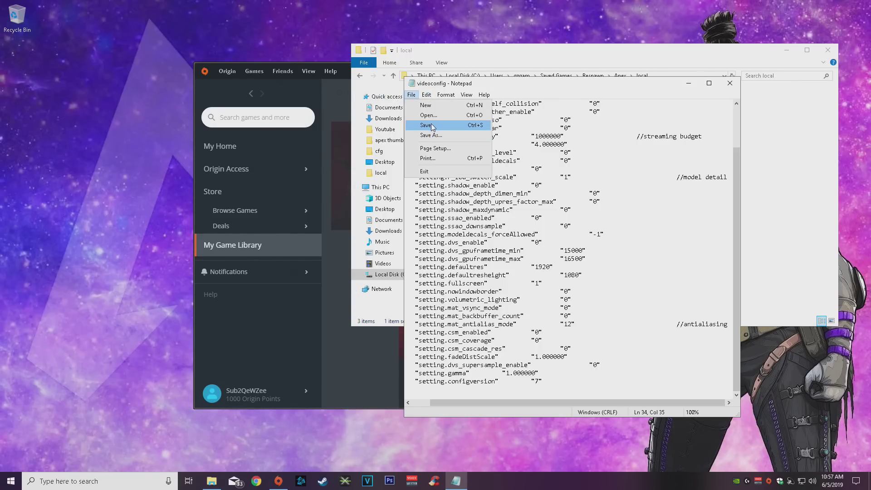
click(431, 127)
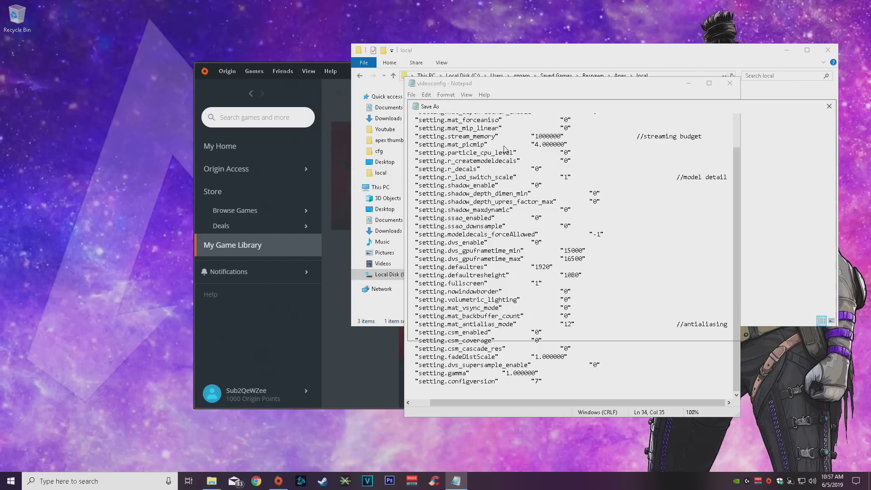
click(828, 107)
- Close Notepad and open videoconfig's Properties from its right-click menu
click(730, 83)
click(455, 122)
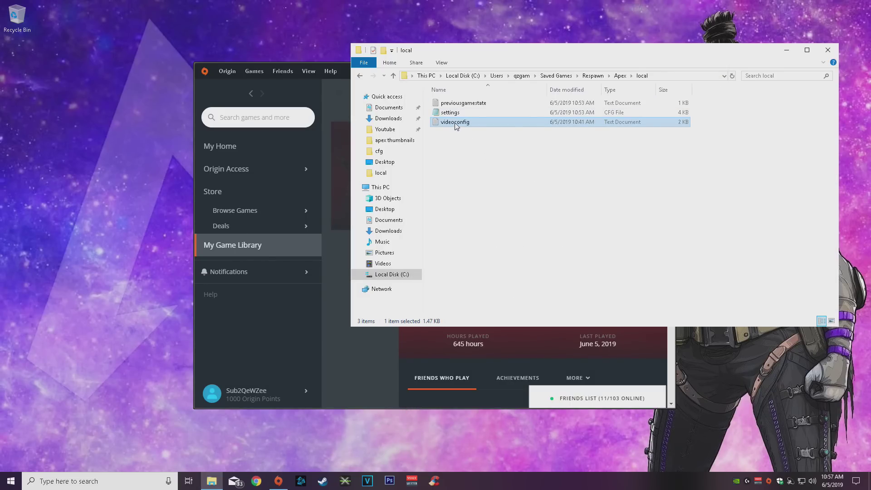
right_click(456, 126)
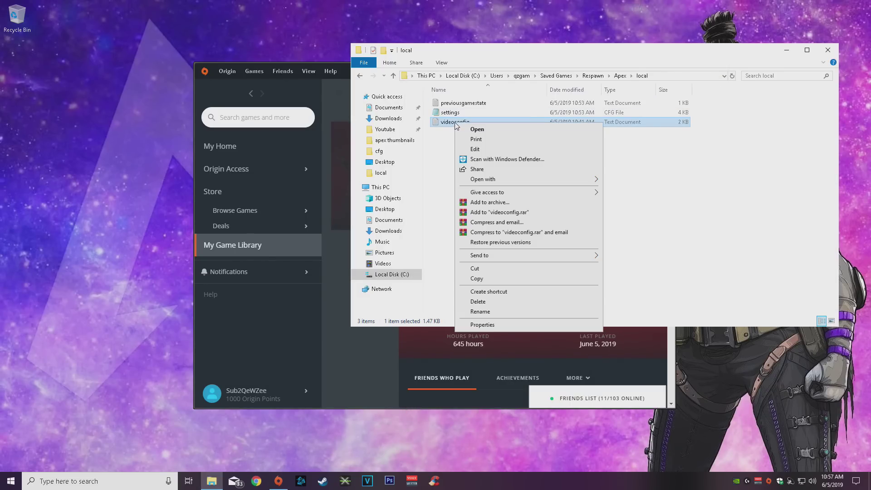
click(481, 325)
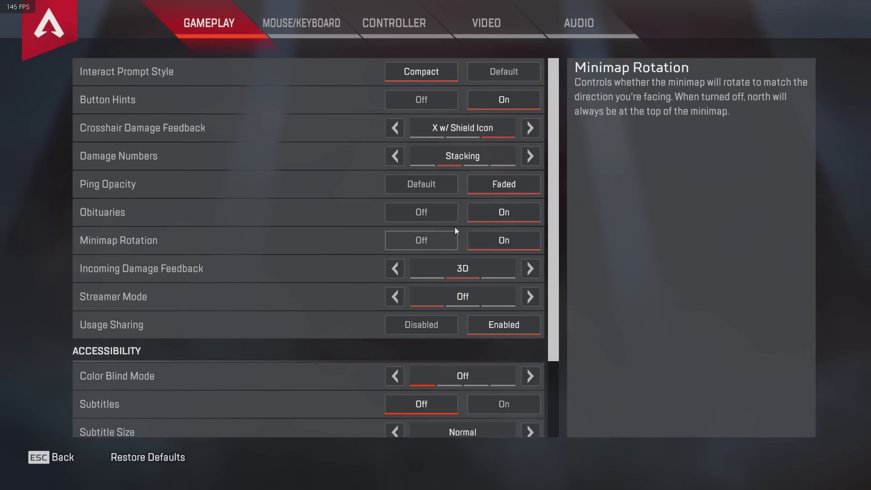
- Review the Video tab's lowered settings like V-Sync disabled and low sun shadows, then Esc to the lobby
click(483, 26)
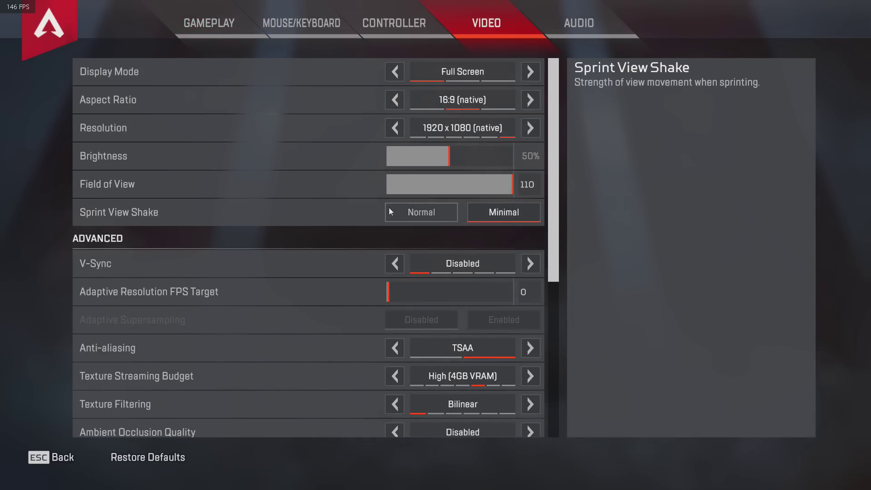
scroll(361, 177, down, 2)
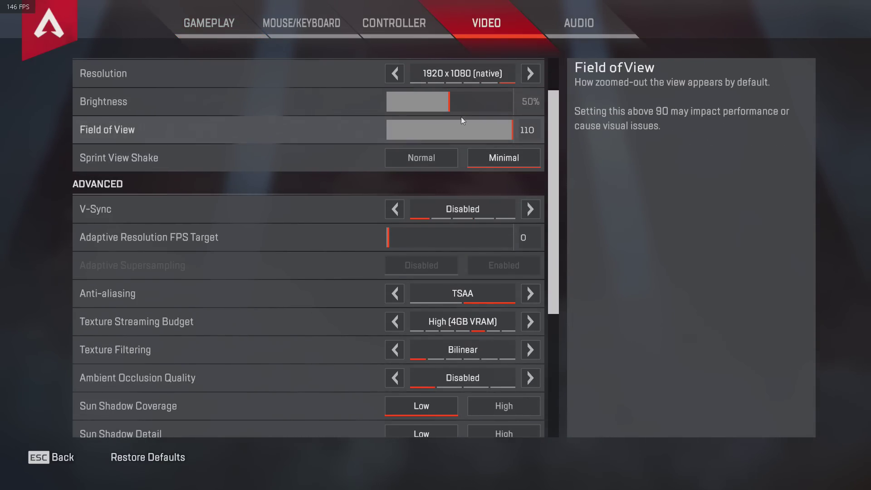
scroll(182, 170, up, 2)
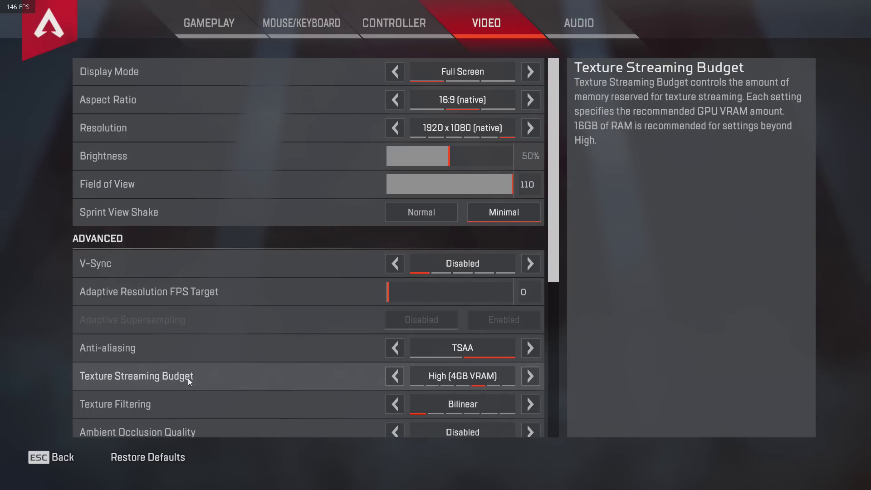
scroll(172, 418, down, 1)
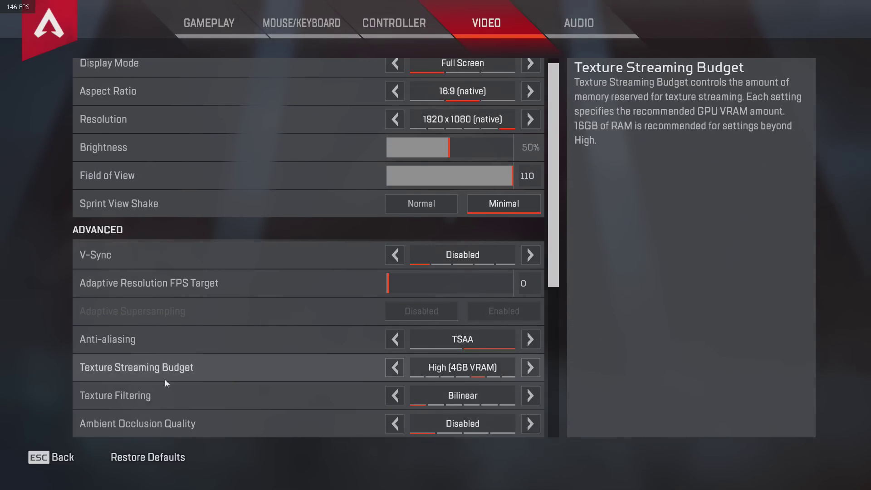
scroll(165, 380, down, 5)
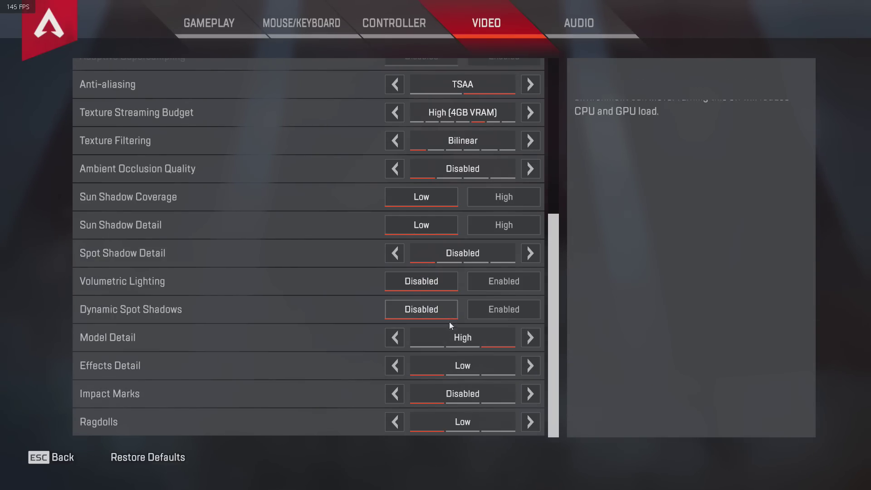
scroll(448, 308, up, 2)
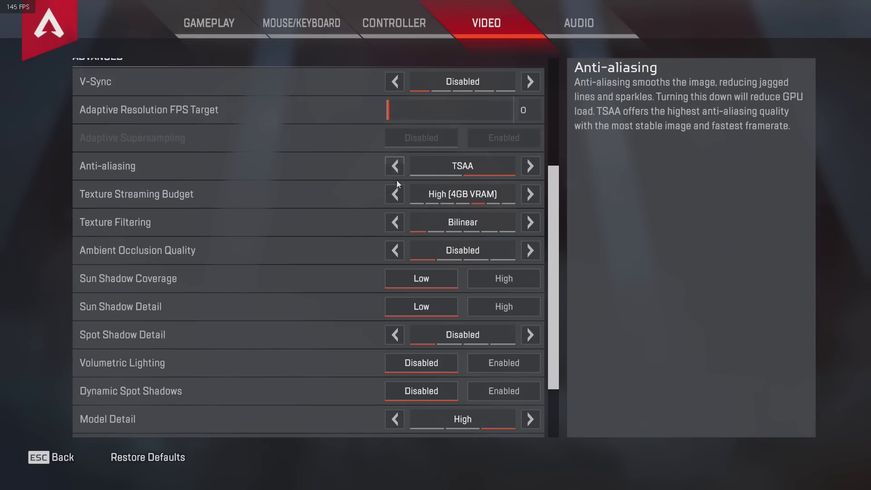
scroll(298, 304, down, 2)
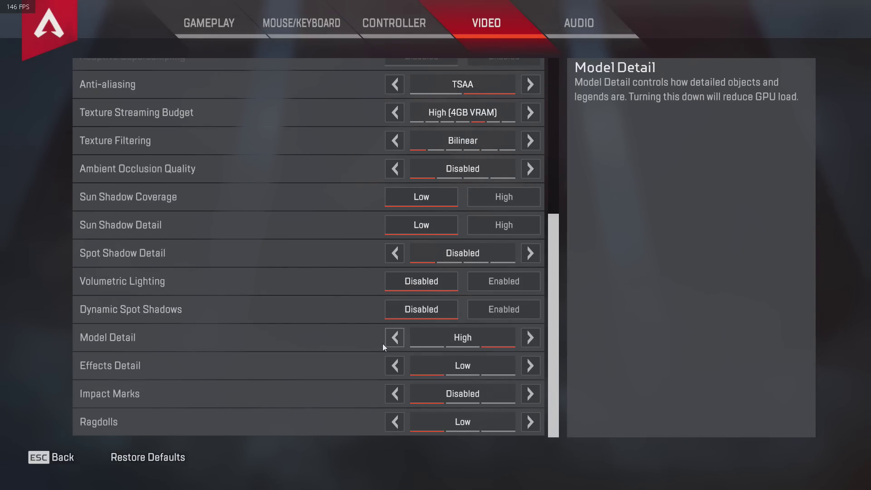
scroll(369, 305, up, 3)
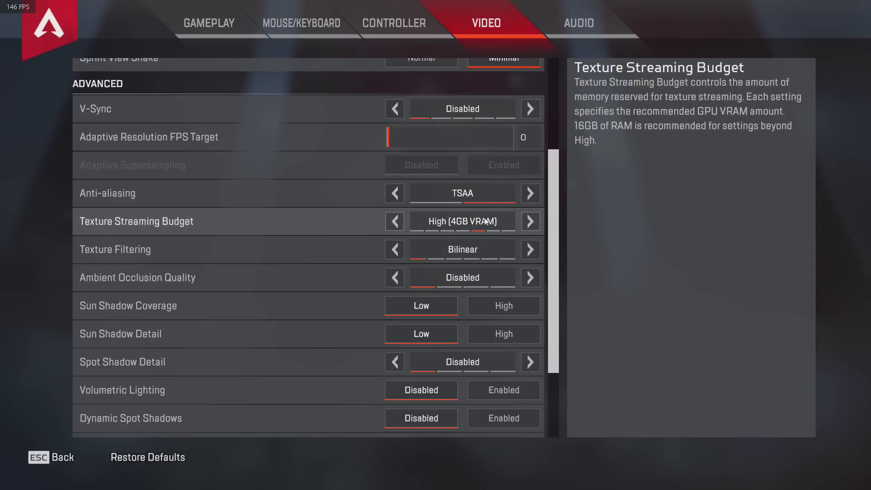
scroll(460, 227, down, 3)
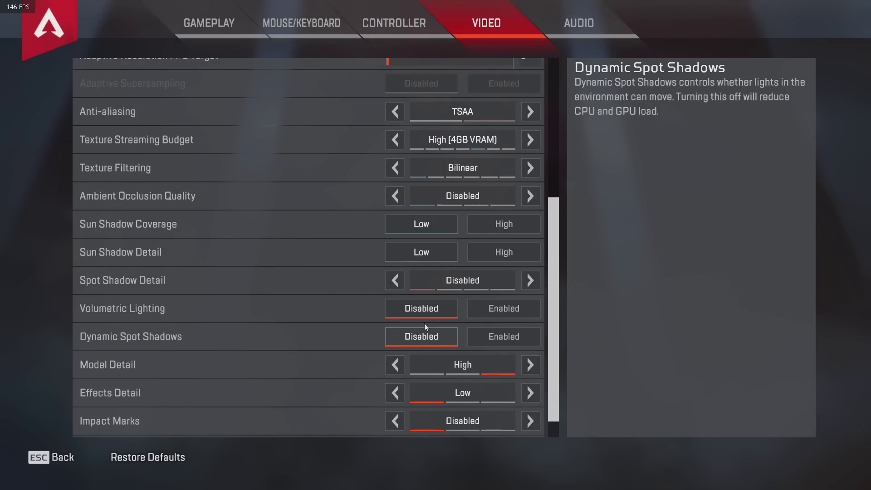
key(Escape)
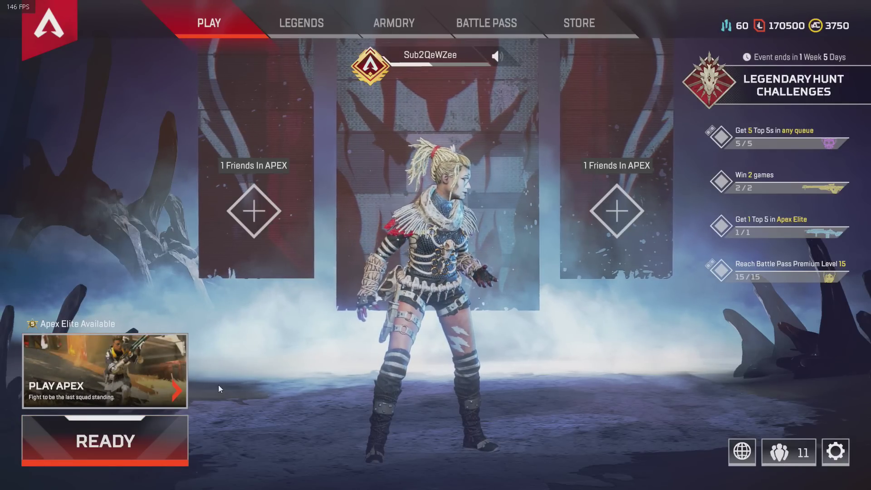